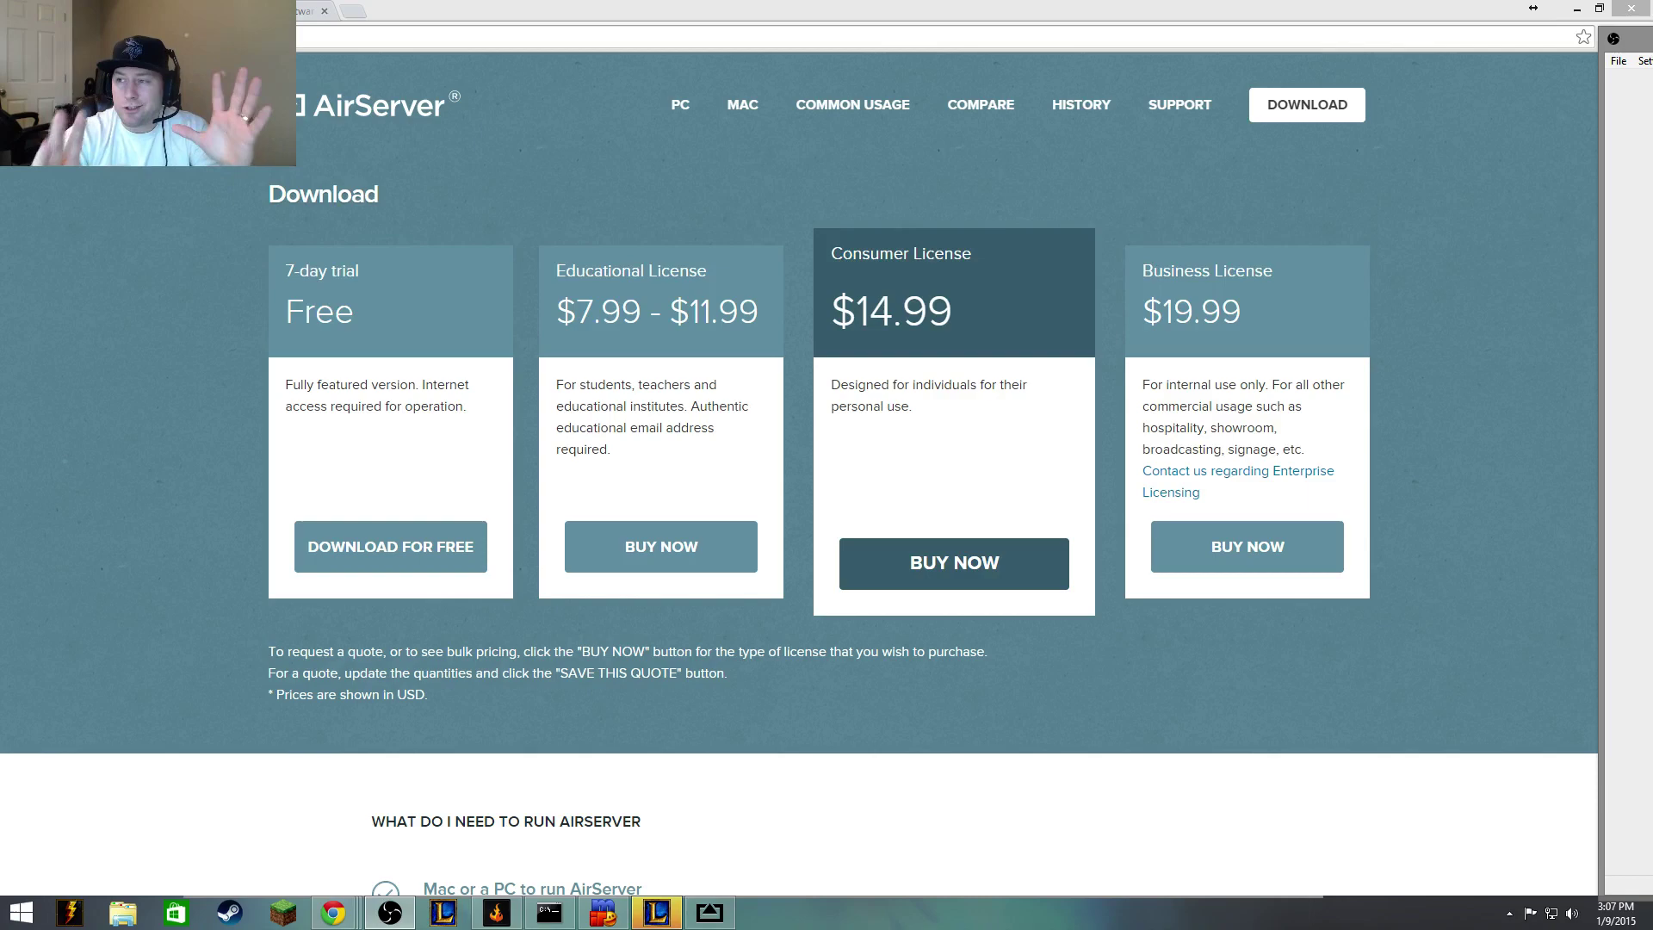
View and reposition the mirrored Castle Clash window, then return to the AirServer website.
{"action": "left_click", "coordinate": [707, 917]}
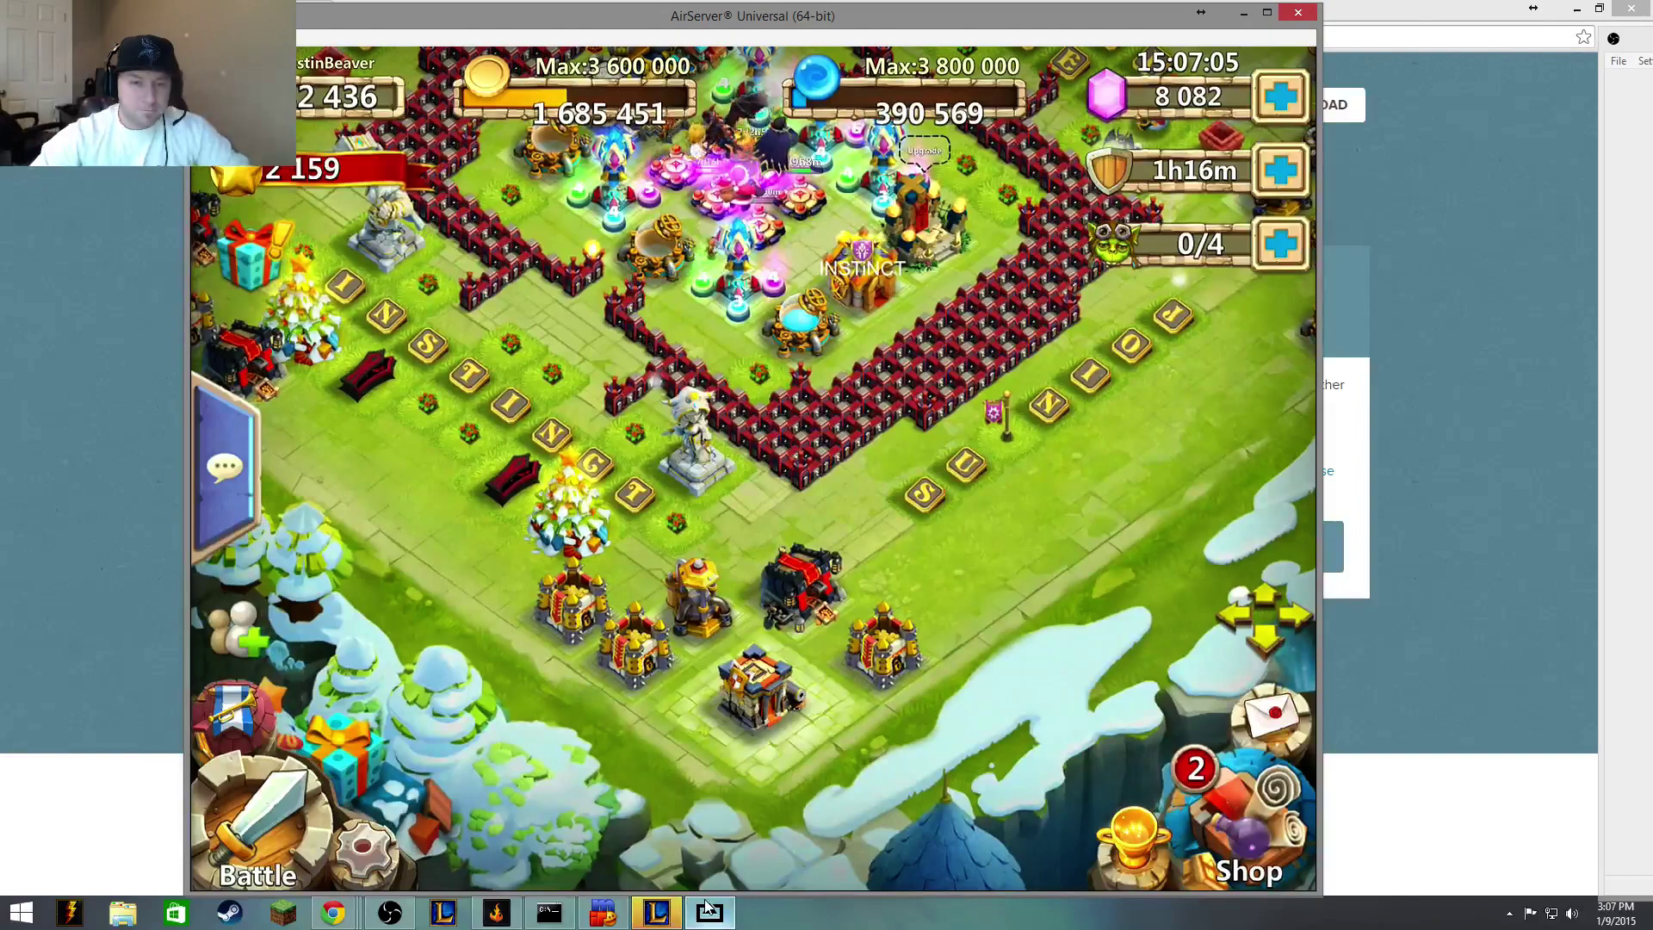
{"action": "left_click_drag", "start_coordinate": [798, 16], "coordinate": [820, 23]}
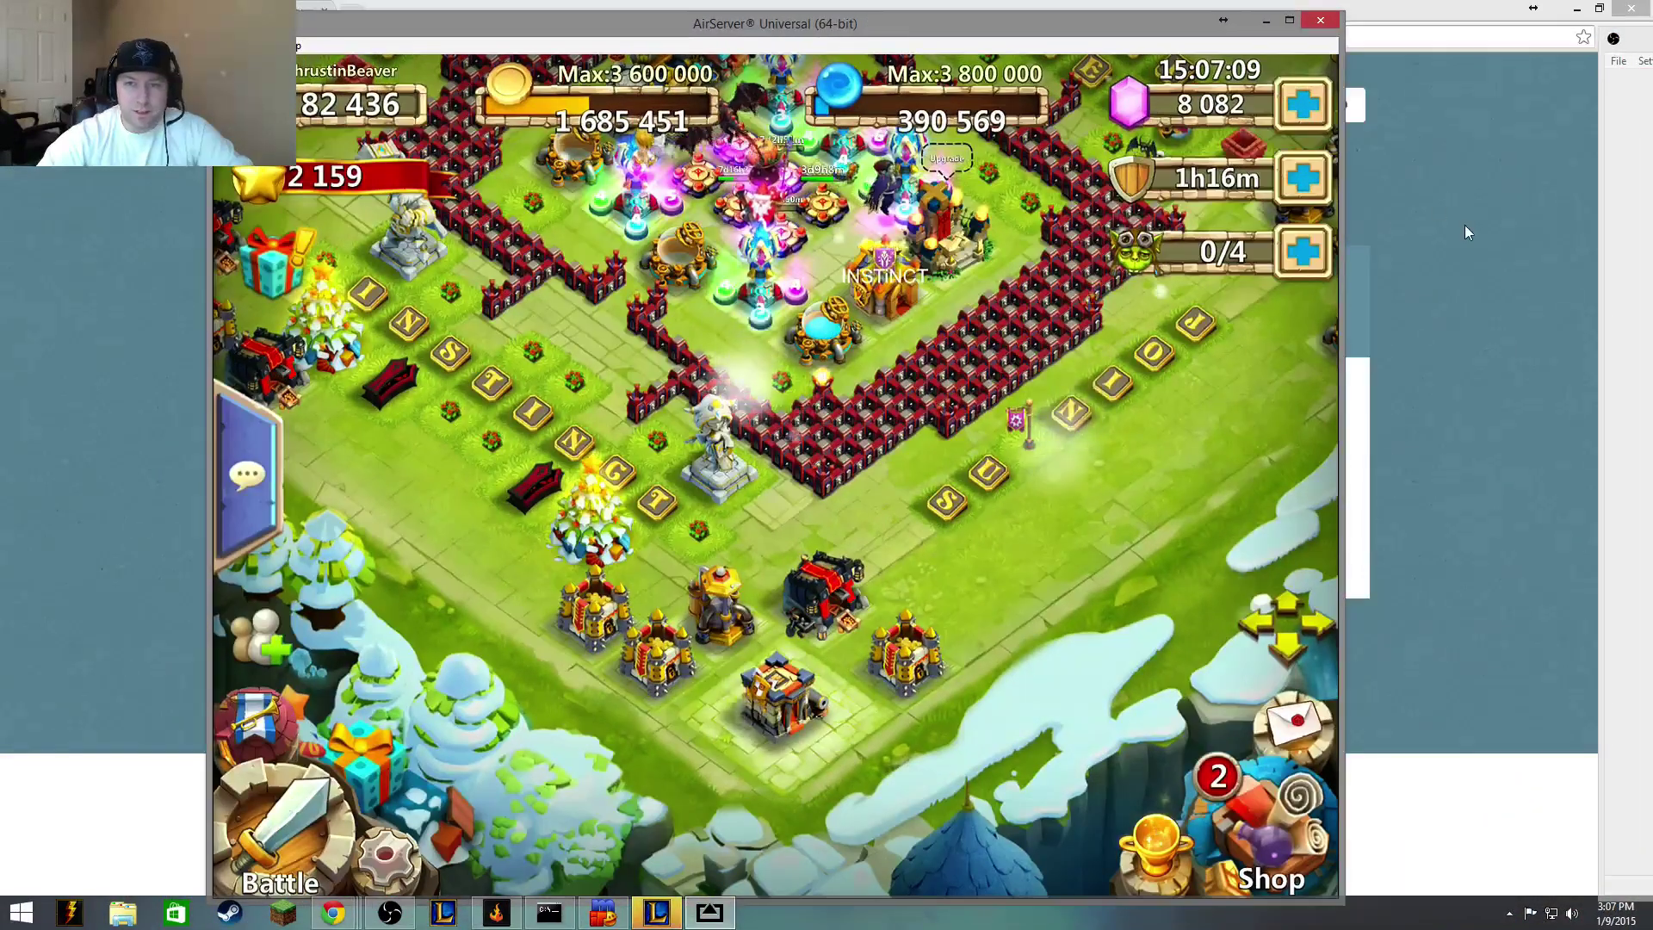
{"action": "left_click", "coordinate": [1464, 215]}
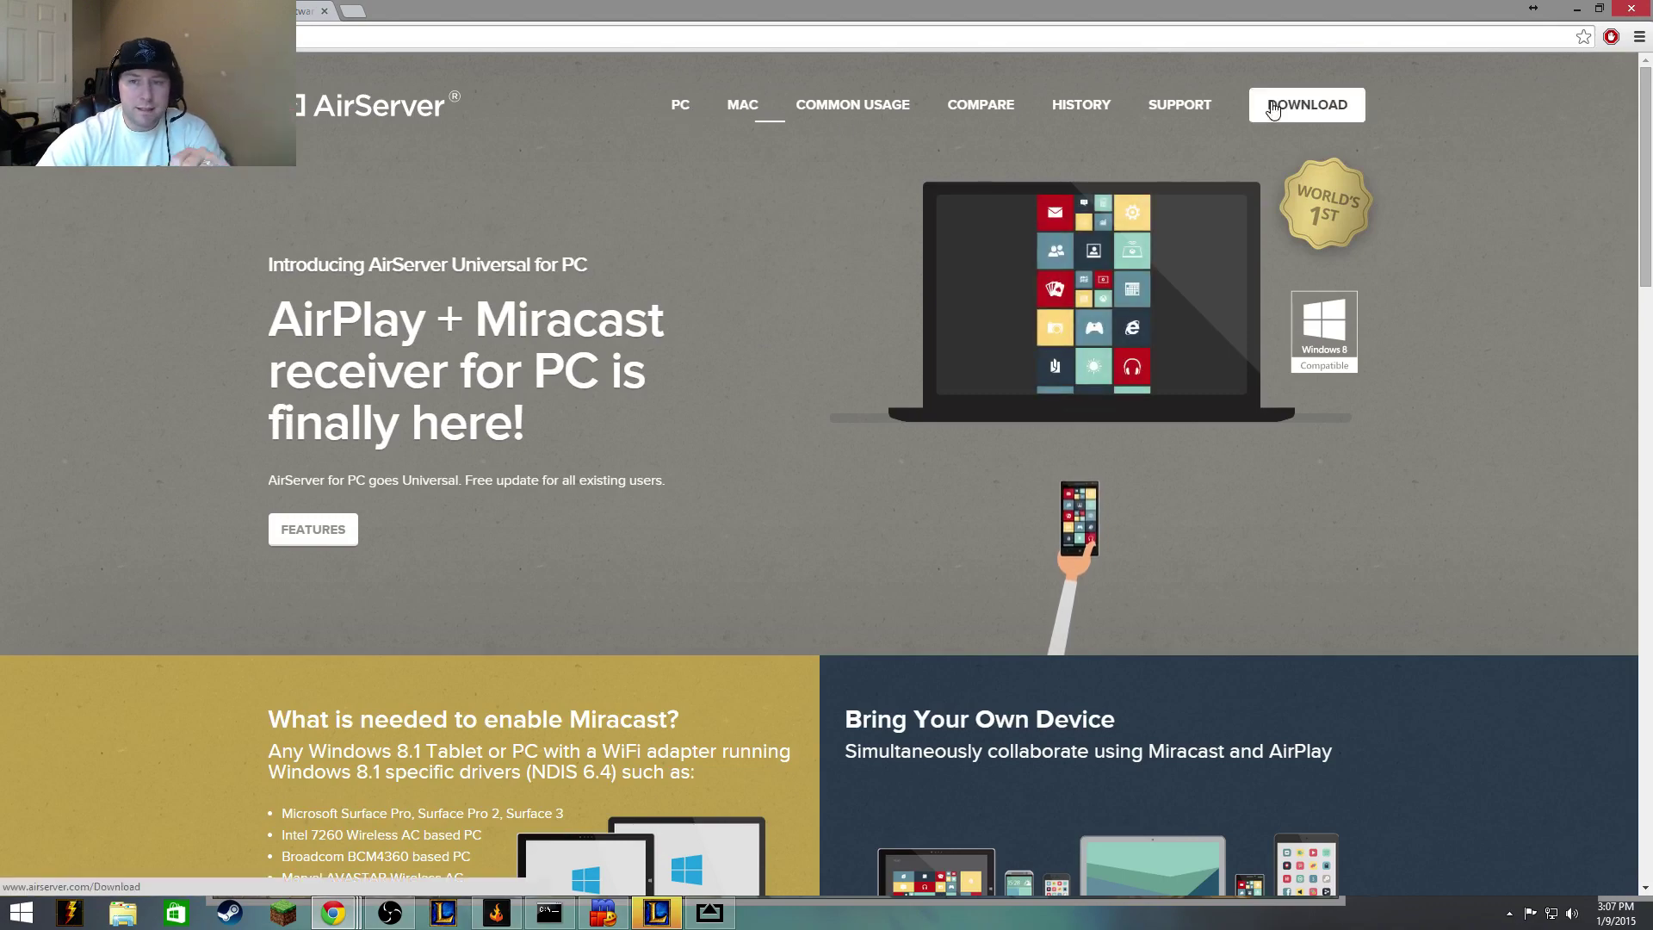
Show AirServer's Download page with the free trial and license prices.
{"action": "left_click", "coordinate": [1296, 112]}
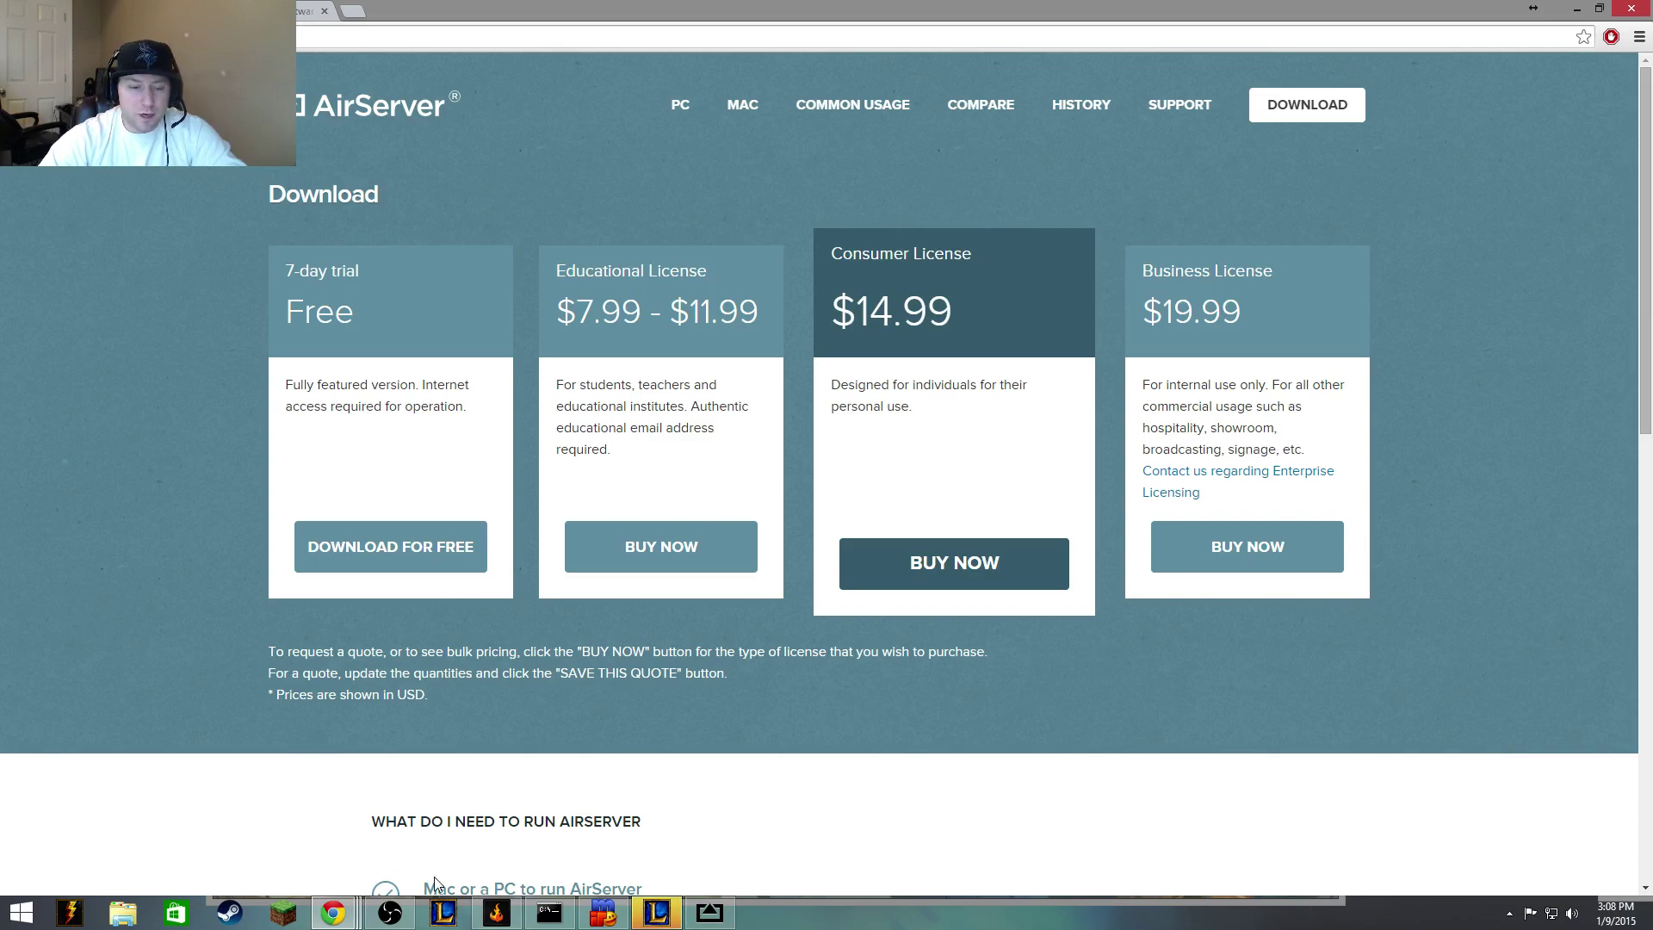
Review AirServer's settings from its tray icon (AirPlay on, Miracast off), then close them.
{"action": "left_click", "coordinate": [1508, 914]}
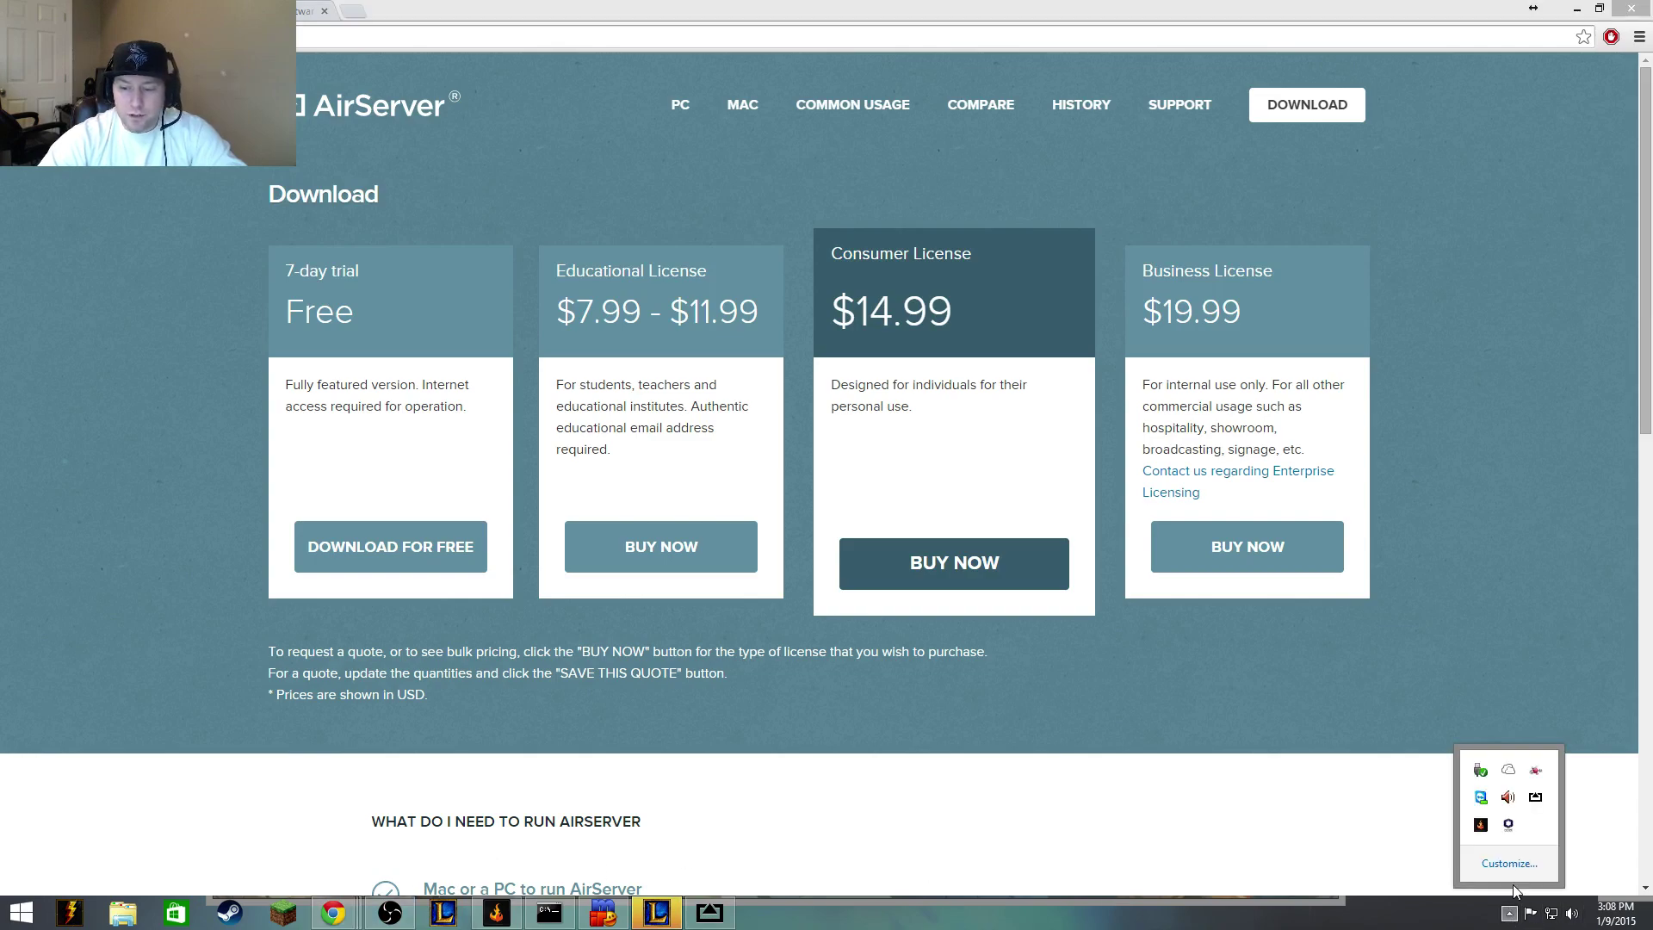
{"action": "right_click", "coordinate": [1536, 798]}
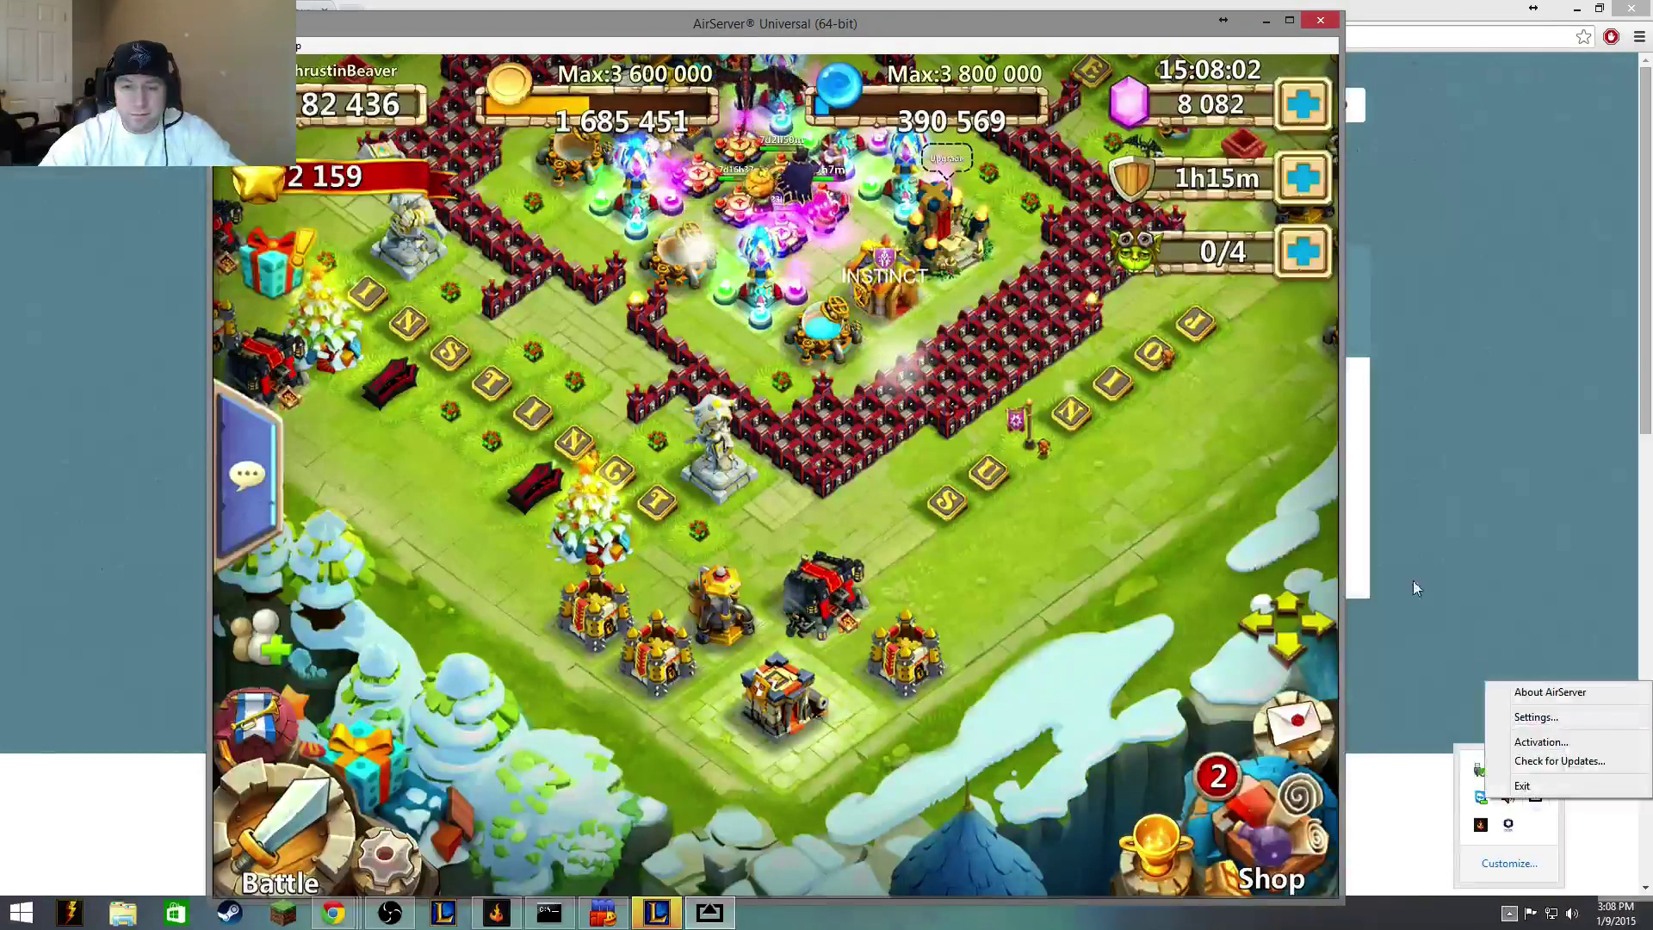
{"action": "left_click", "coordinate": [1525, 718]}
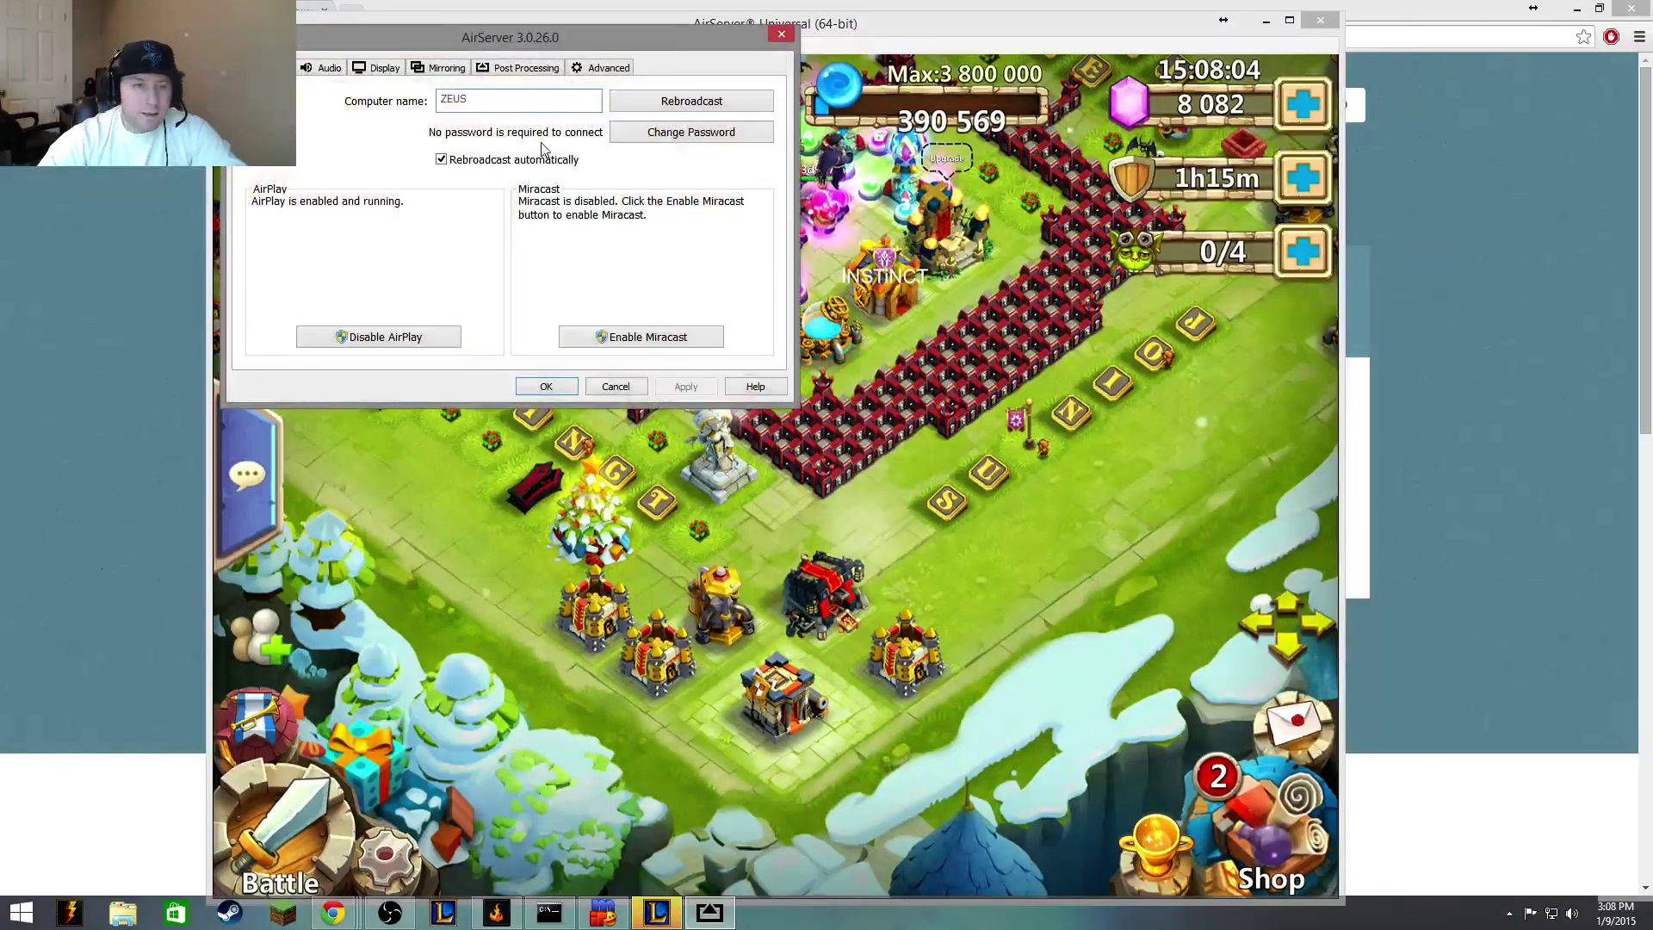
{"action": "mouse_move", "coordinate": [684, 30]}
{"action": "left_mouse_down"}
{"action": "mouse_move", "coordinate": [784, 90]}
{"action": "mouse_move", "coordinate": [850, 93]}
{"action": "left_mouse_up"}
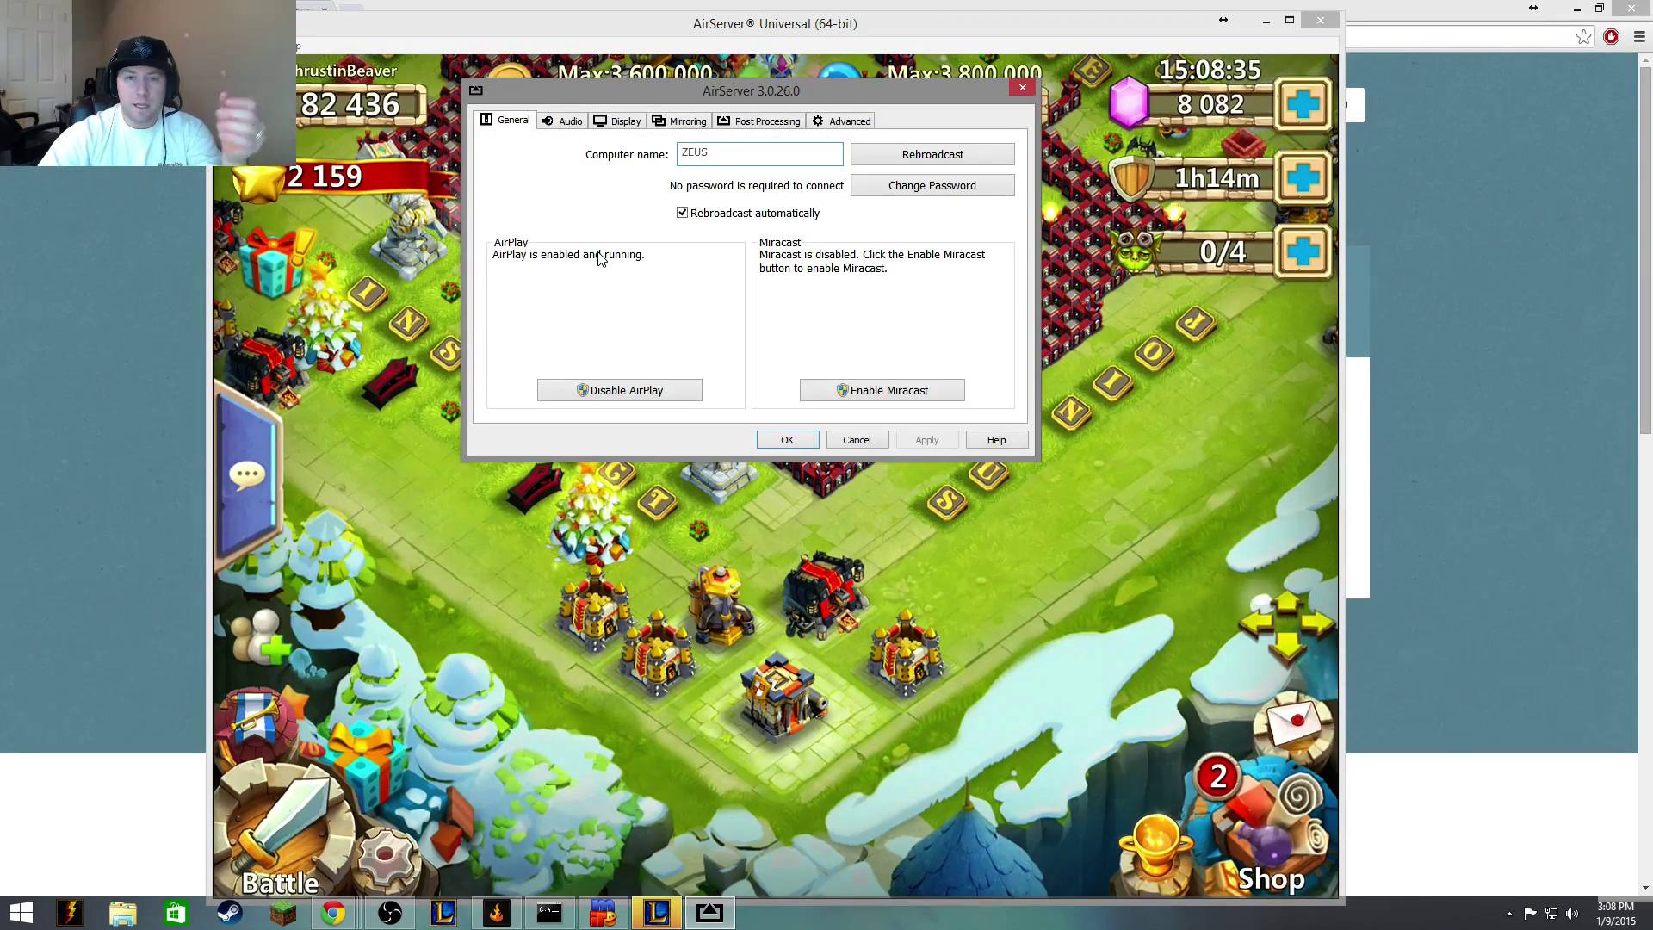
{"action": "left_click_drag", "start_coordinate": [750, 89], "coordinate": [780, 109]}
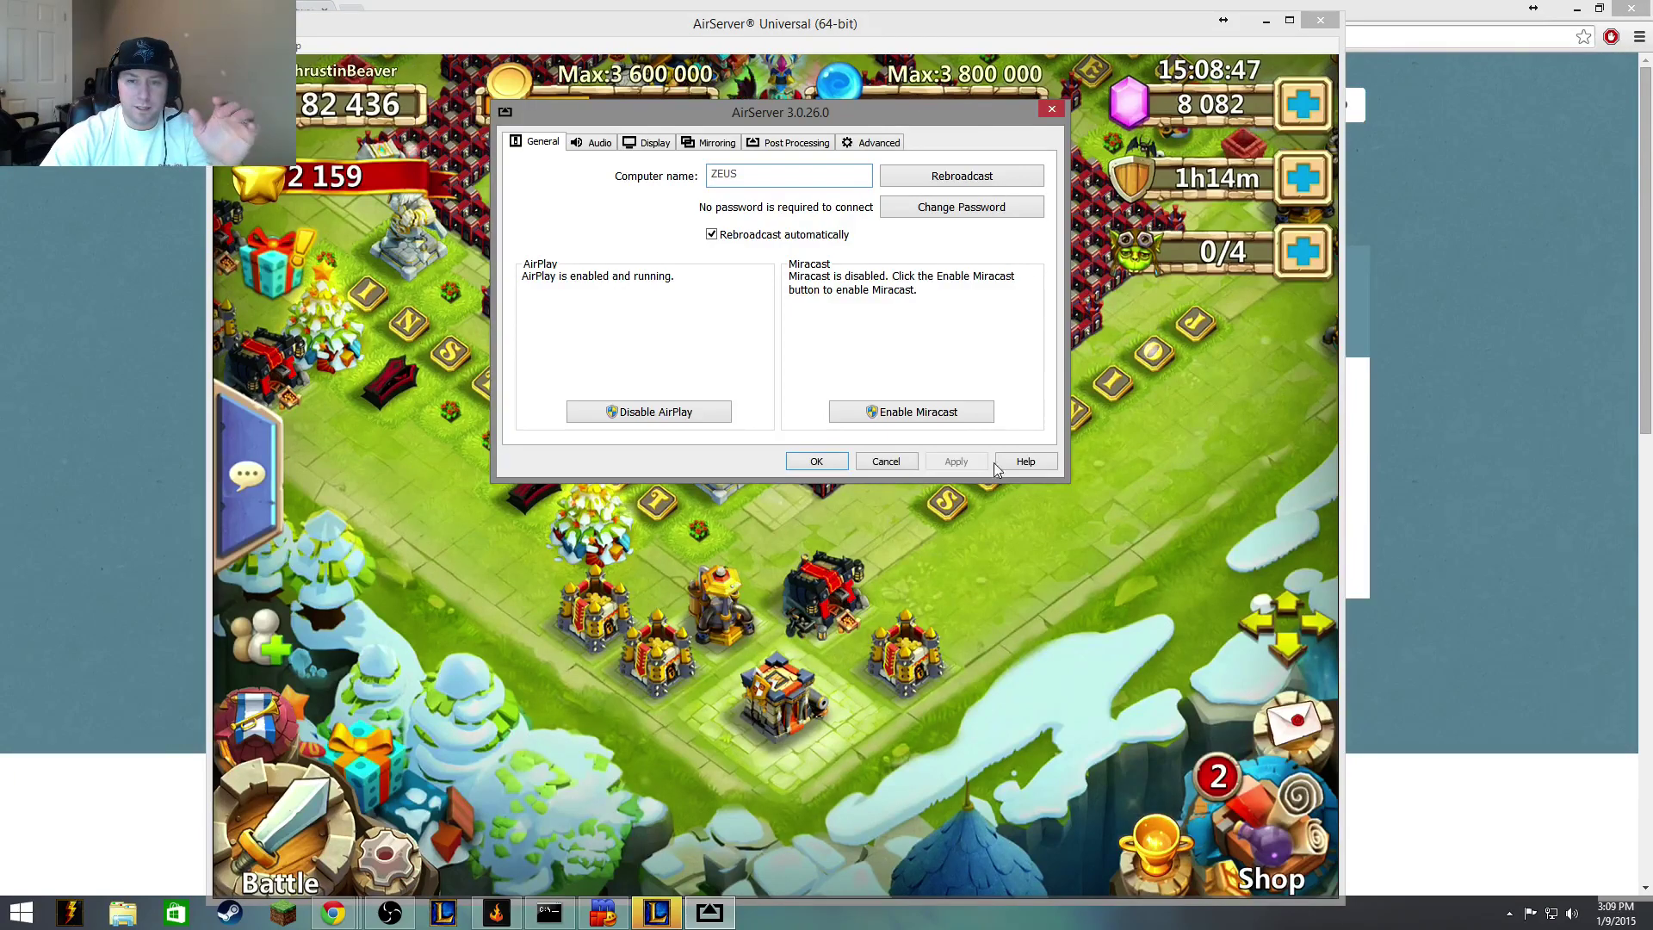
{"action": "left_click", "coordinate": [885, 460]}
{"action": "left_click_drag", "start_coordinate": [923, 25], "coordinate": [959, 19]}
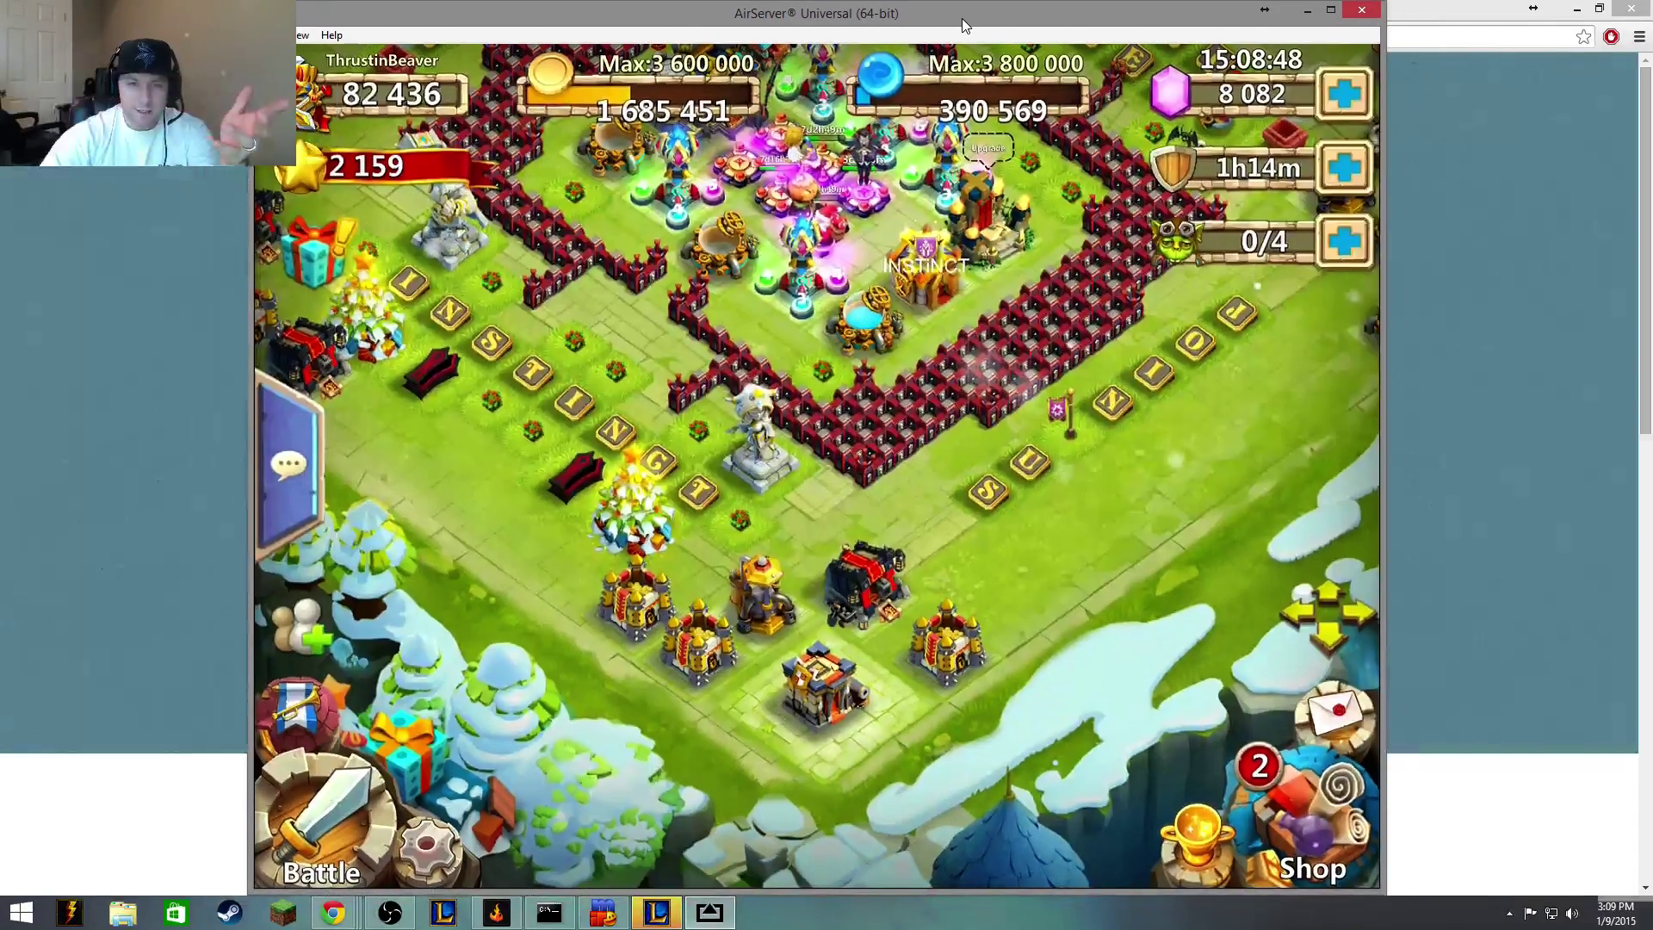
Hide the mirrored game window and switch the browser to the OBS website.
{"action": "left_click", "coordinate": [1299, 12]}
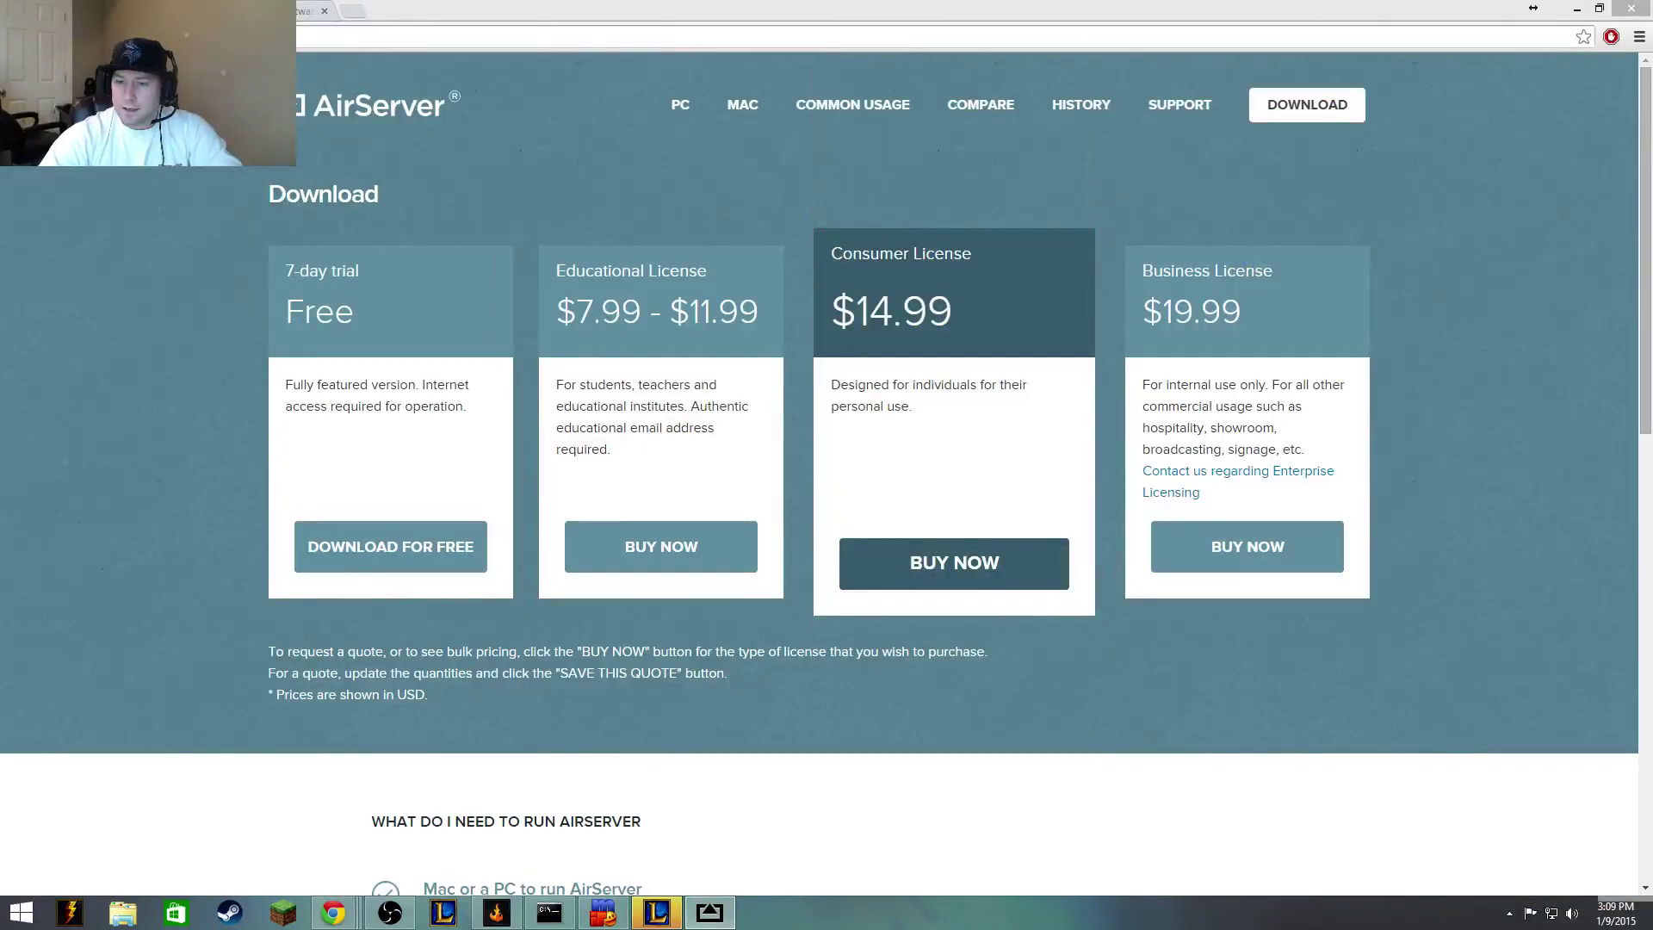
{"action": "left_click", "coordinate": [606, 18]}
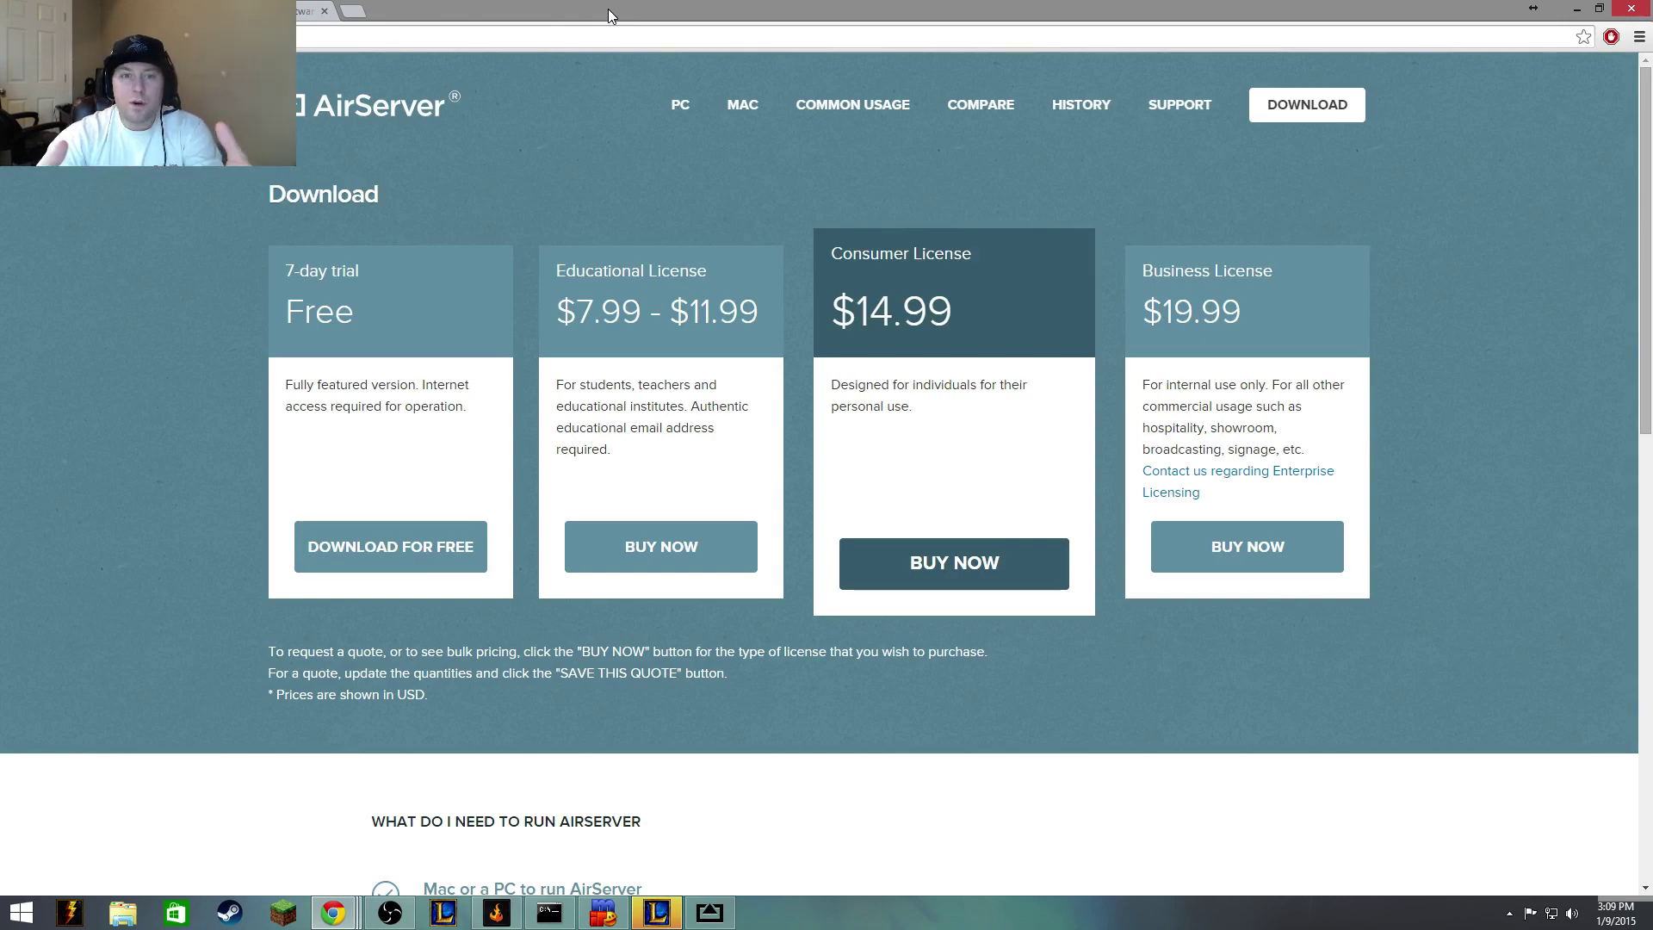
{"action": "left_click", "coordinate": [310, 11]}
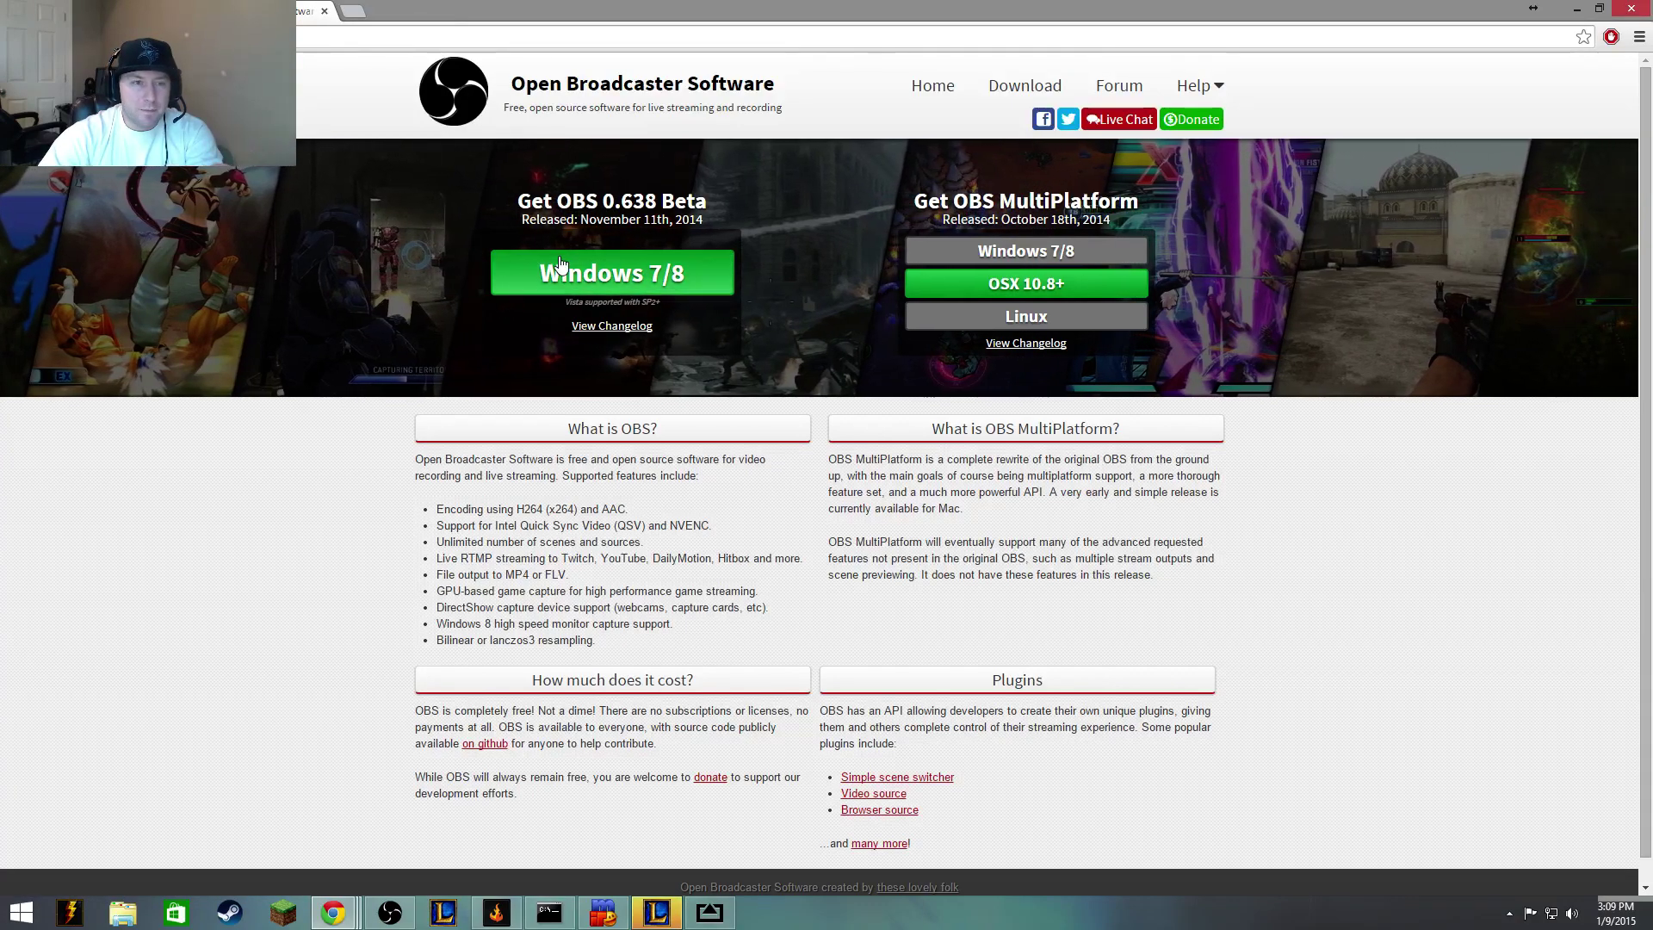
Start the OBS Windows 7/8 installer download, then cancel it.
{"action": "left_click", "coordinate": [622, 297]}
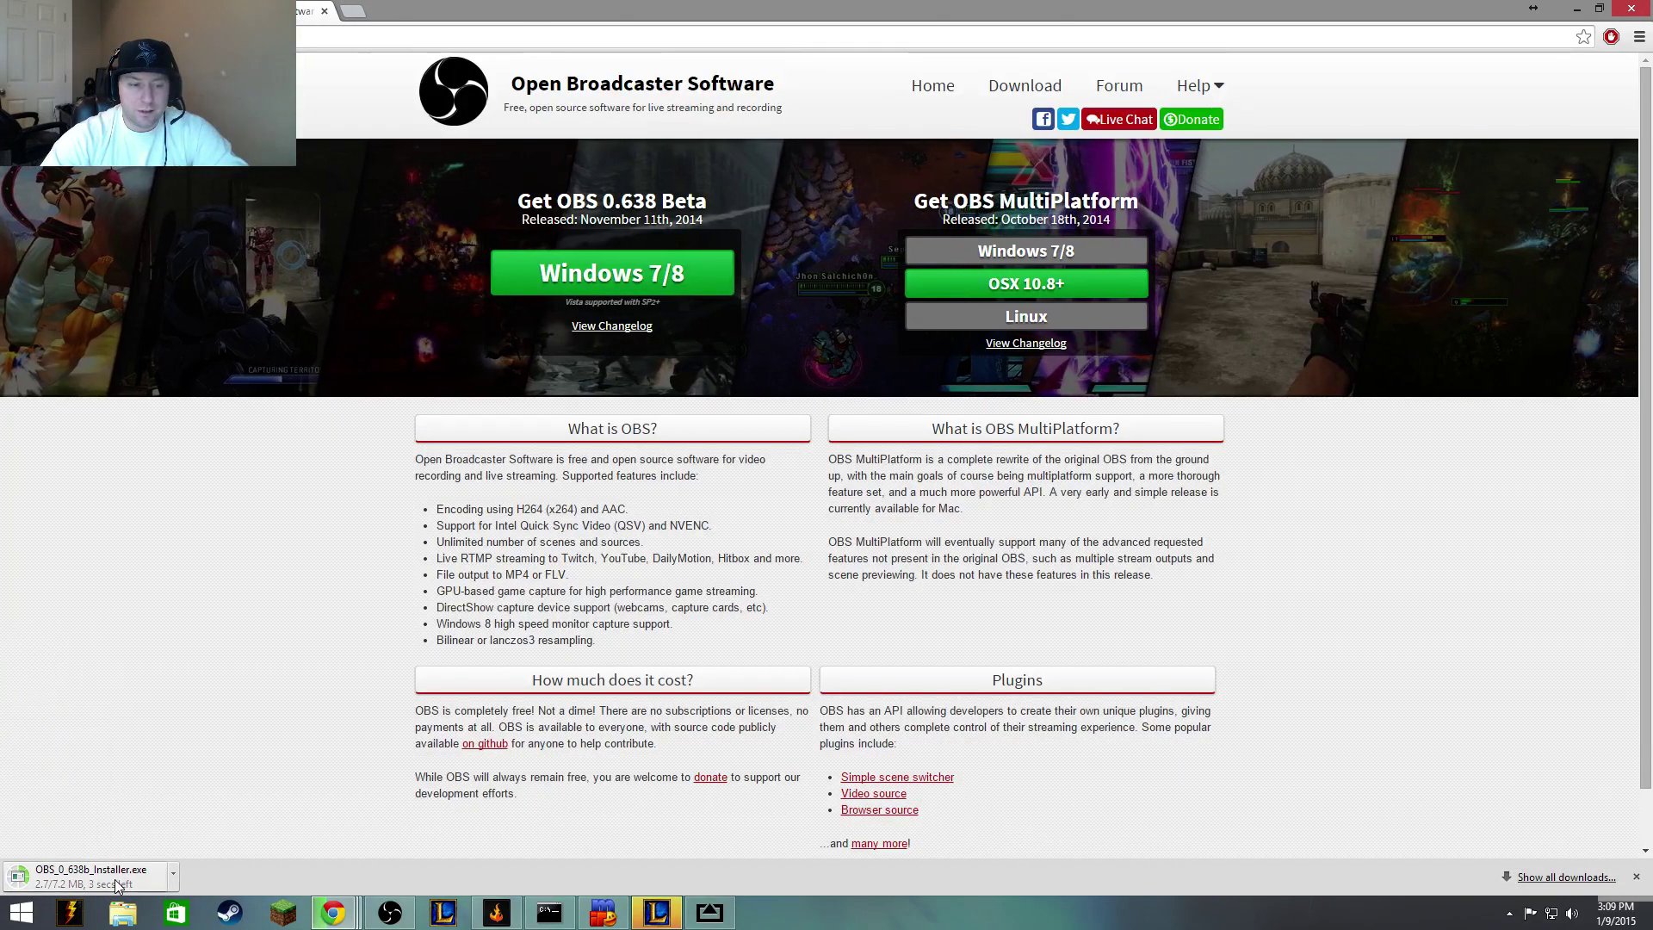
{"action": "left_click", "coordinate": [174, 876]}
{"action": "left_click", "coordinate": [206, 851]}
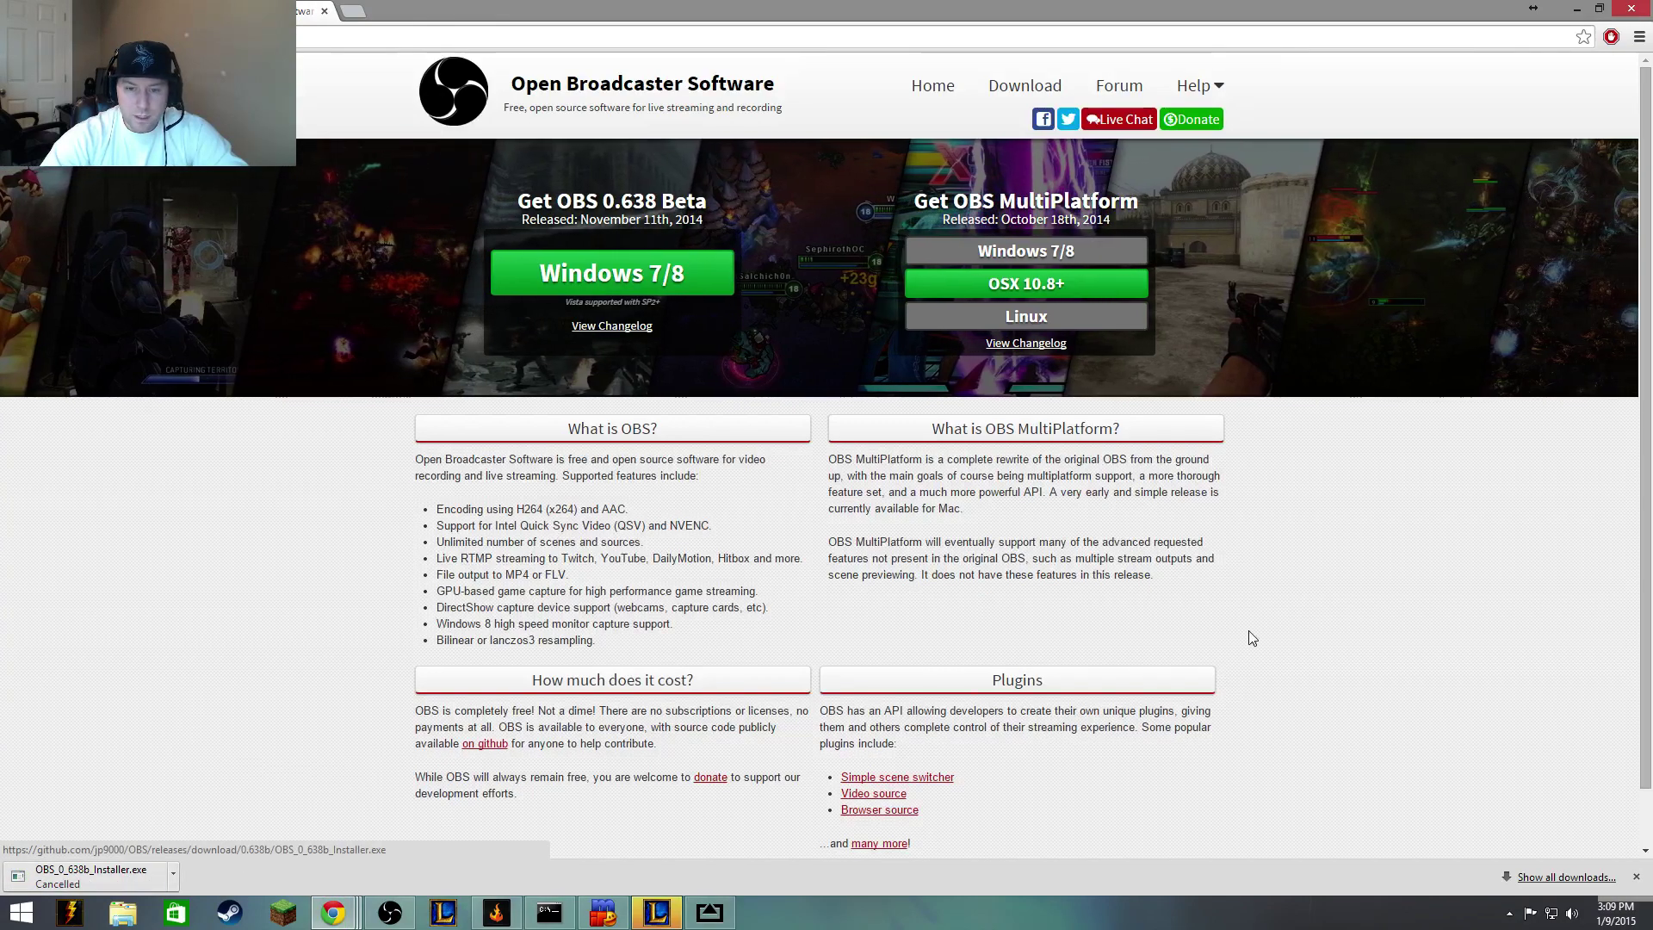
{"action": "key", "text": "alt+Tab"}
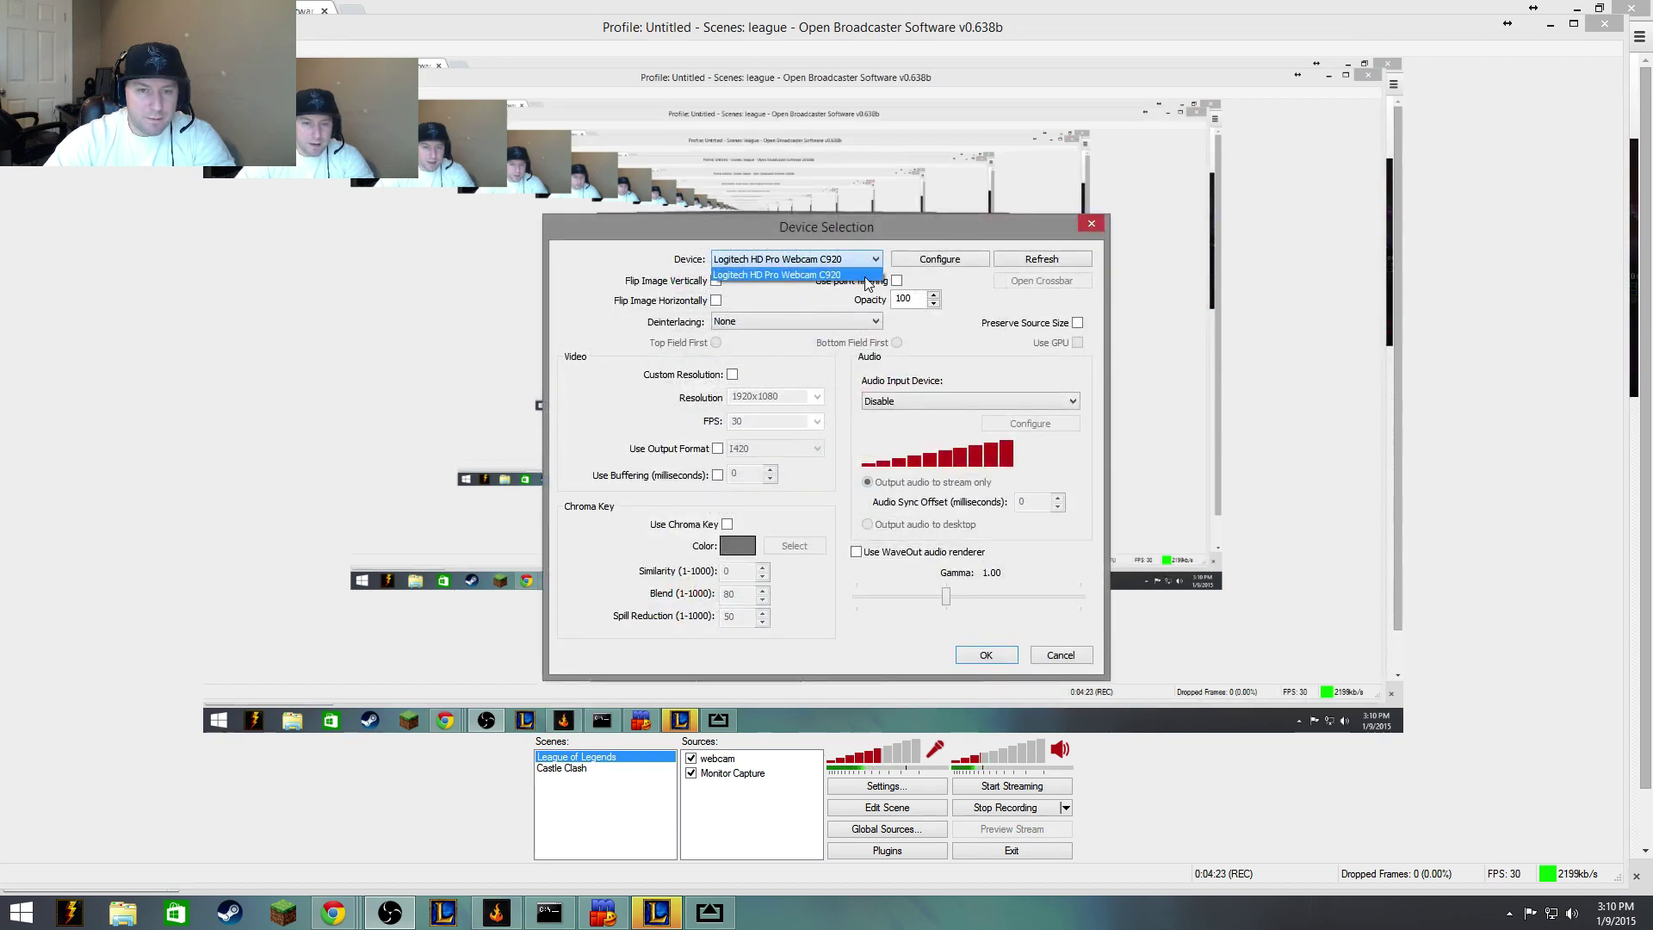
Point the Window Capture source at the AirServer® Universal (64-bit) window.
{"action": "left_click", "coordinate": [1050, 661]}
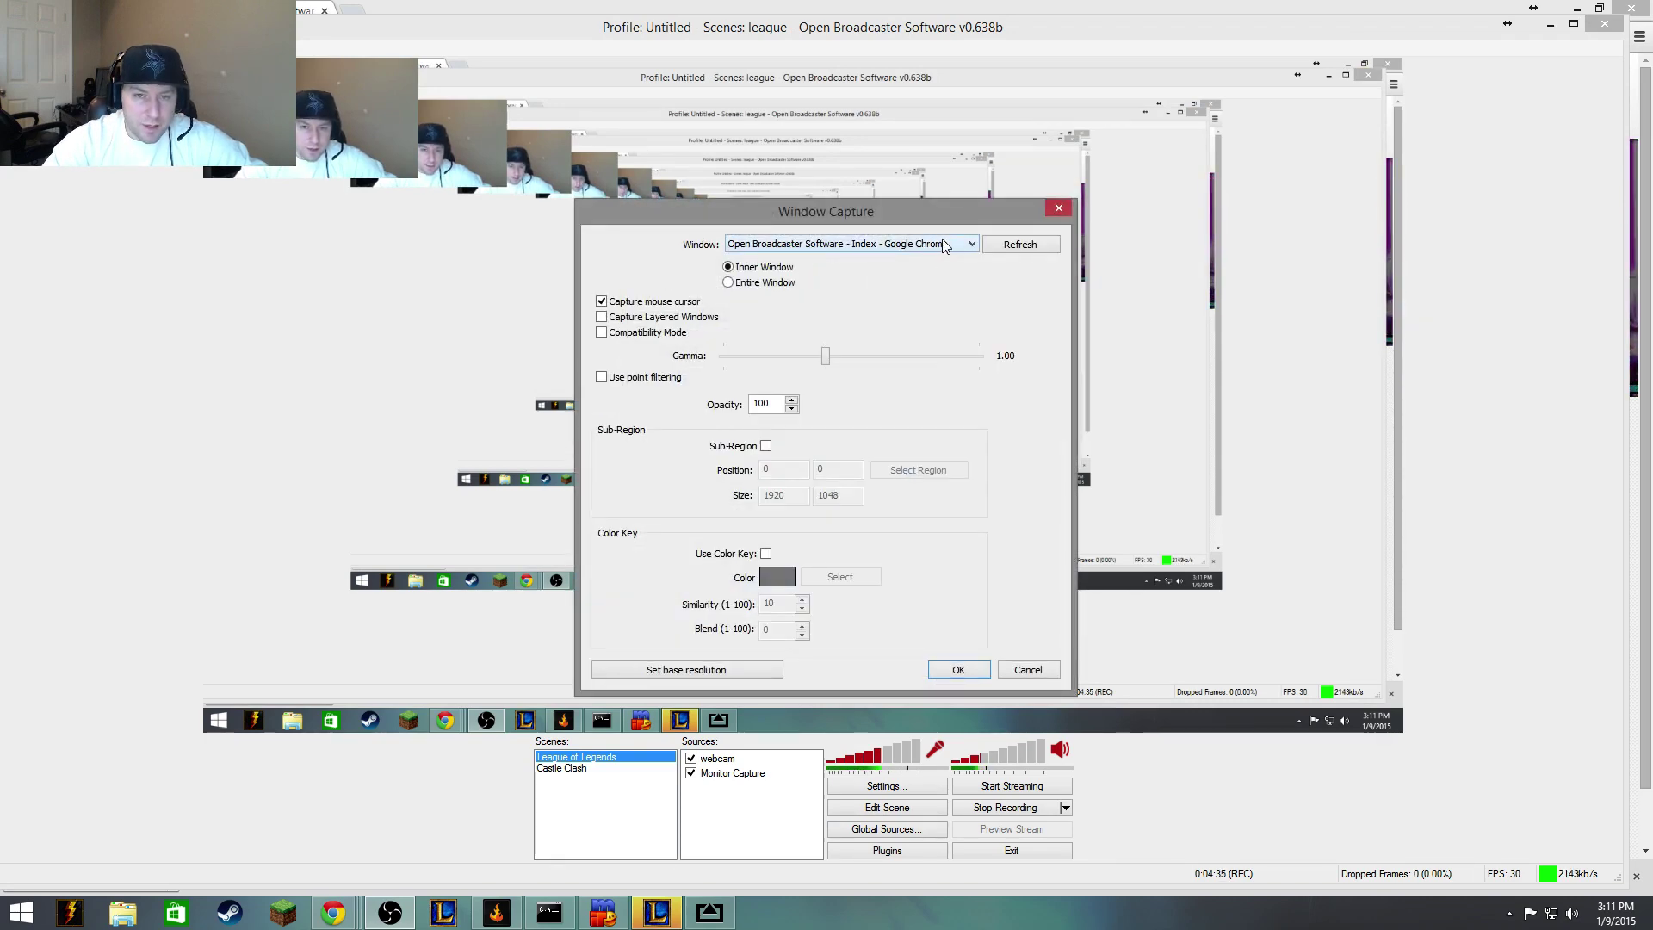
{"action": "left_click", "coordinate": [967, 246]}
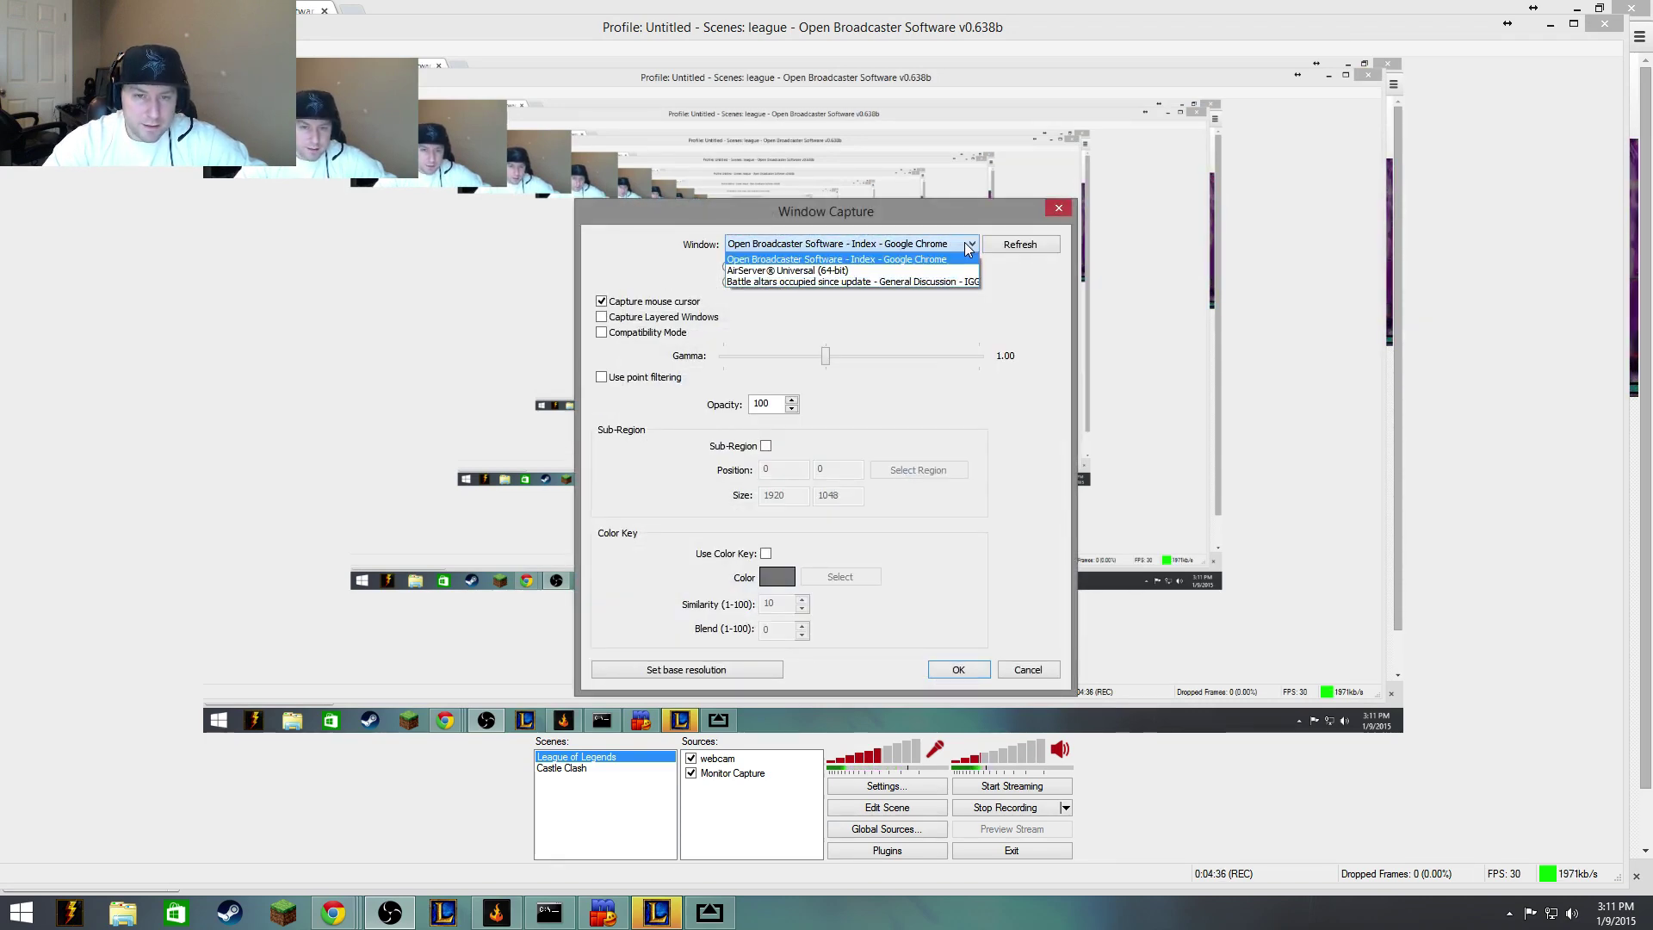
{"action": "left_click", "coordinate": [834, 271]}
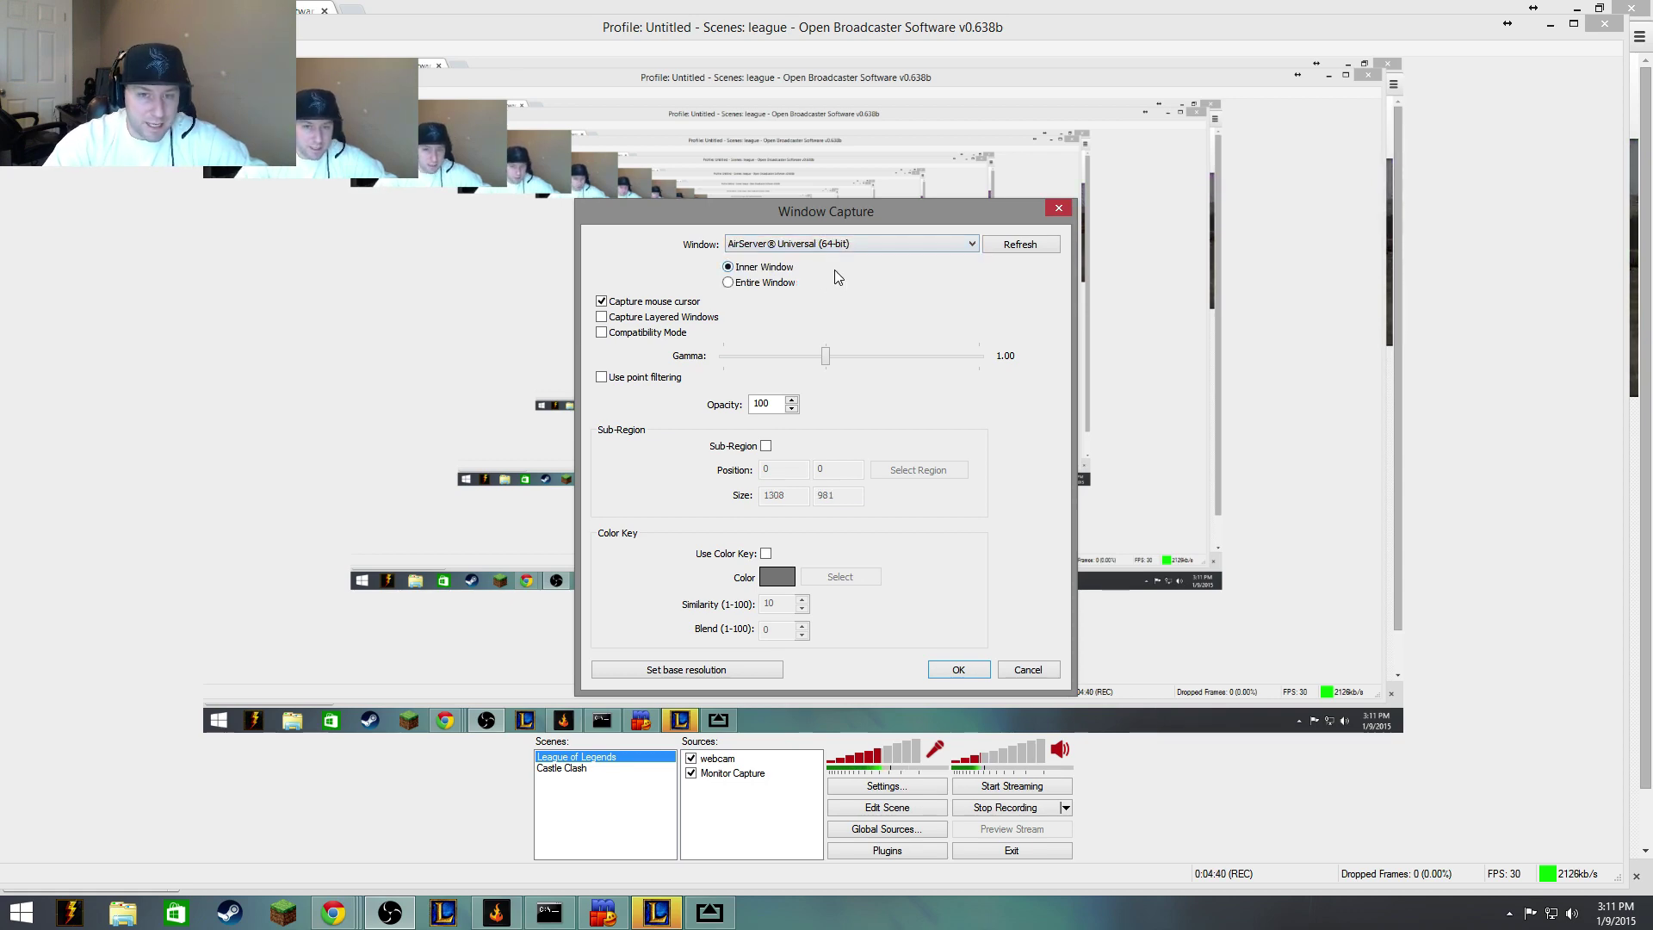
{"action": "left_click", "coordinate": [959, 670]}
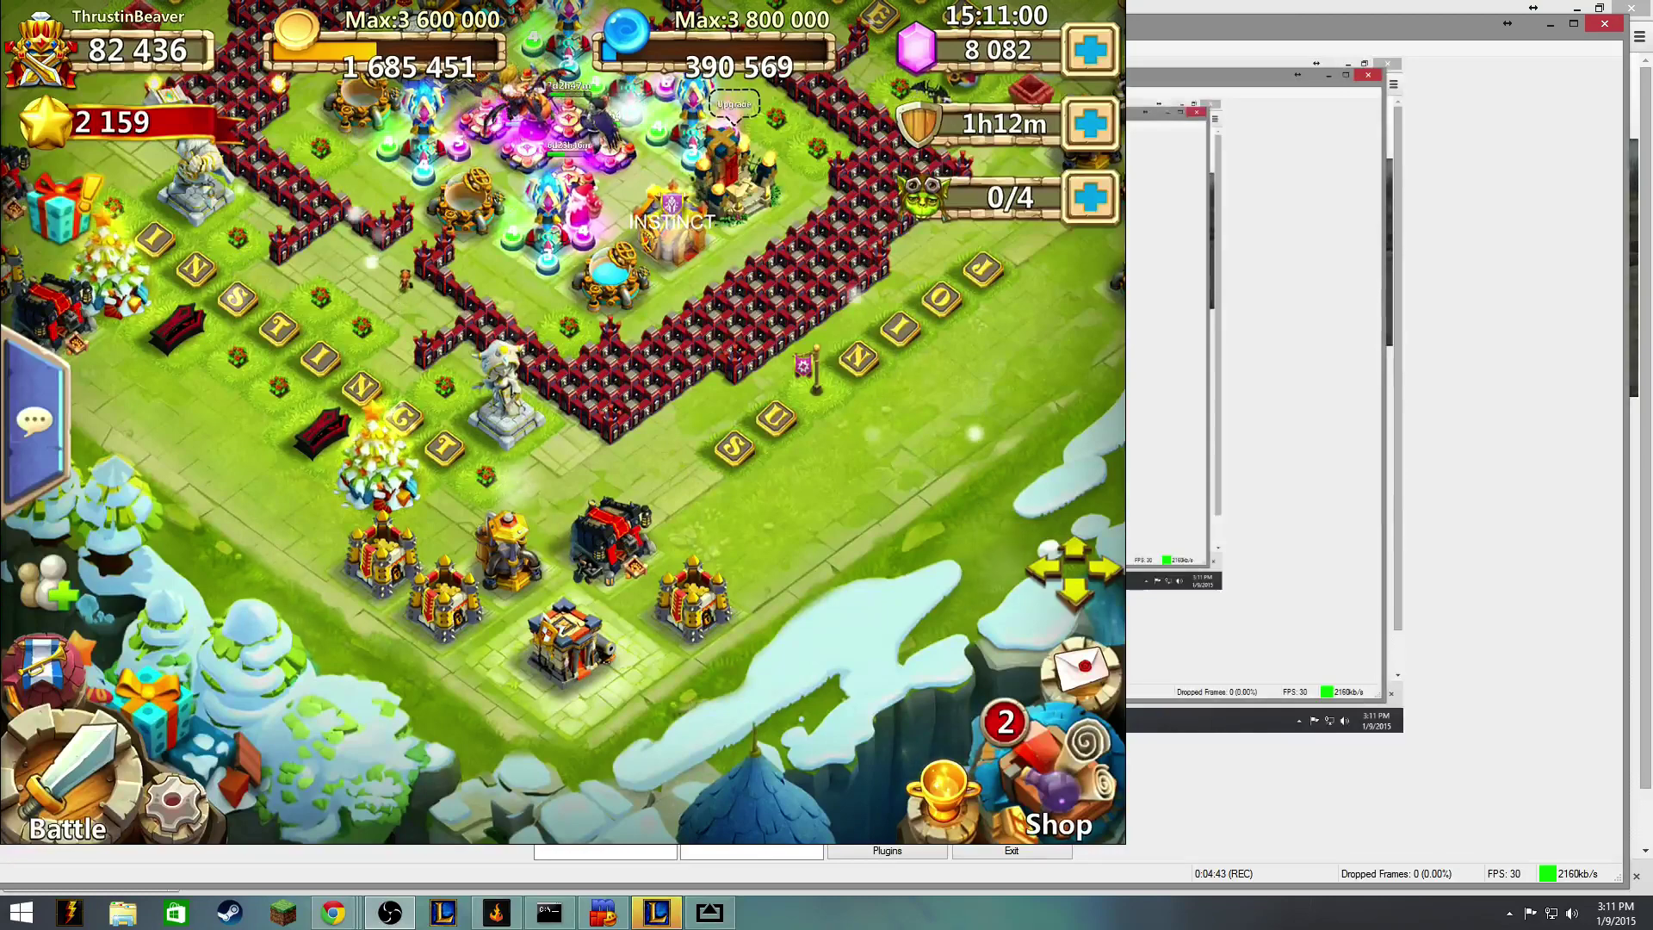